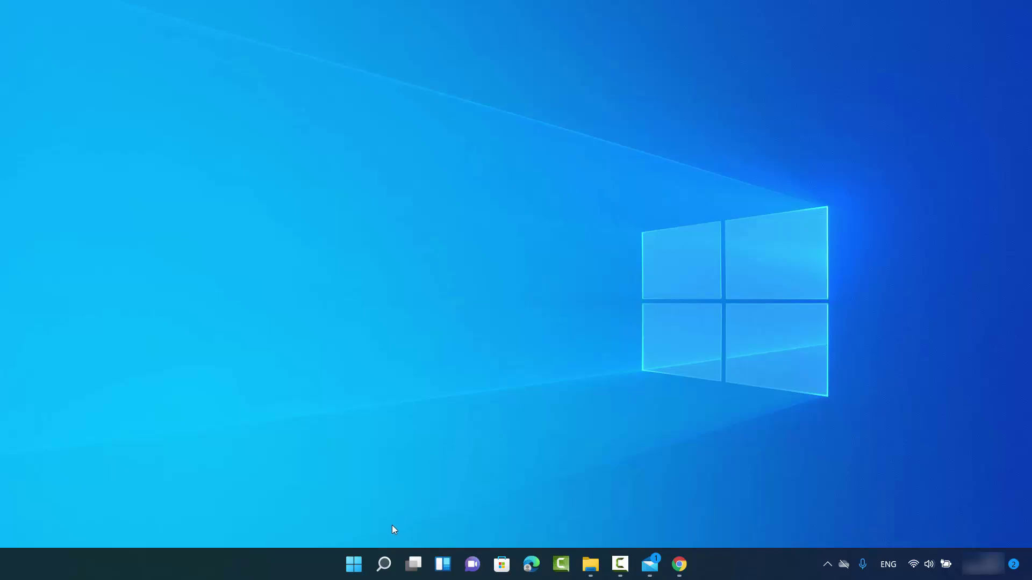
Search Windows for 'cont' and open Control Panel from the results
{"action": "mouse_move", "coordinate": [380, 564]}
{"action": "left_click", "coordinate": [382, 566]}
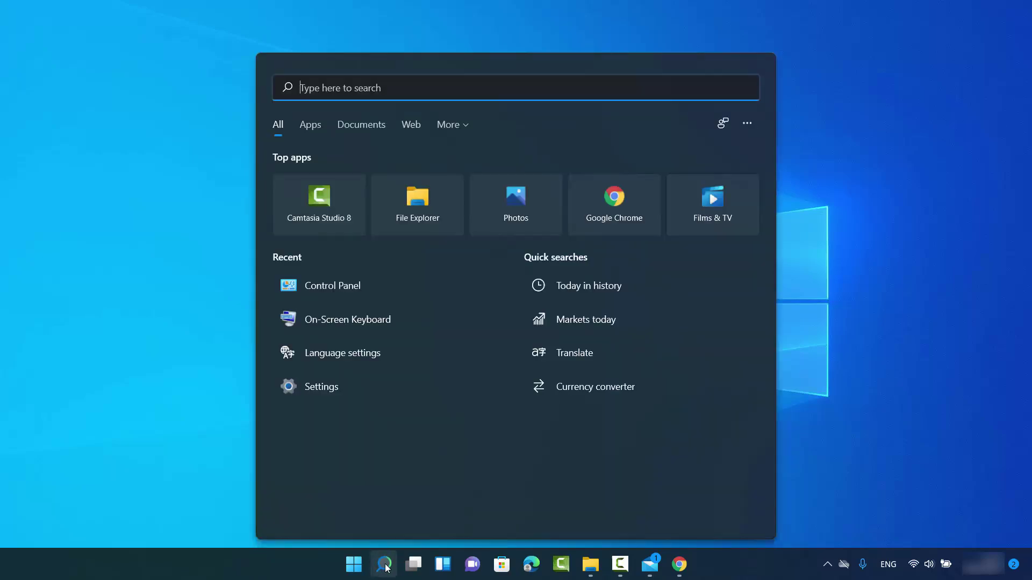
{"action": "type", "text": "c"}
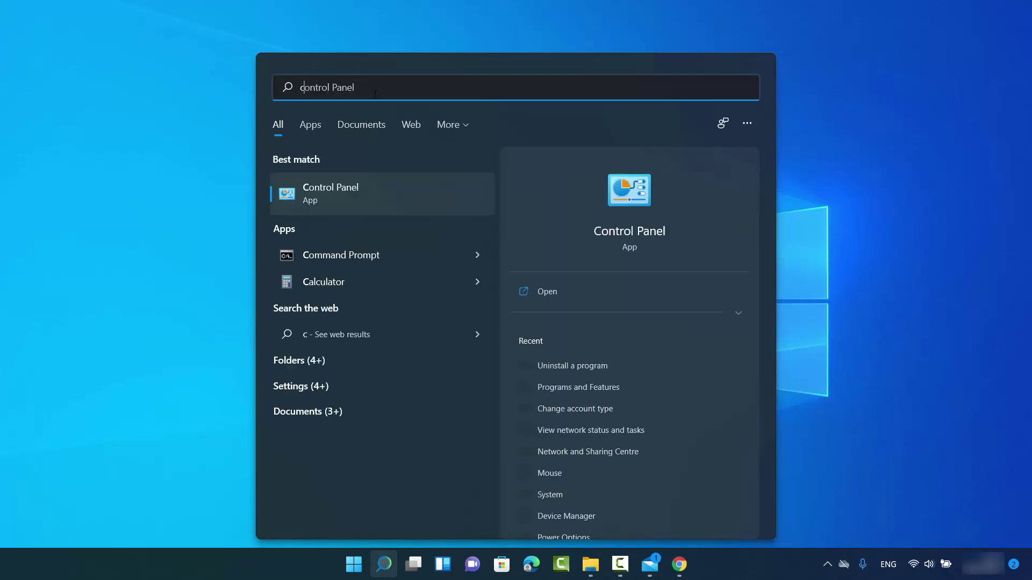
{"action": "type", "text": "ont"}
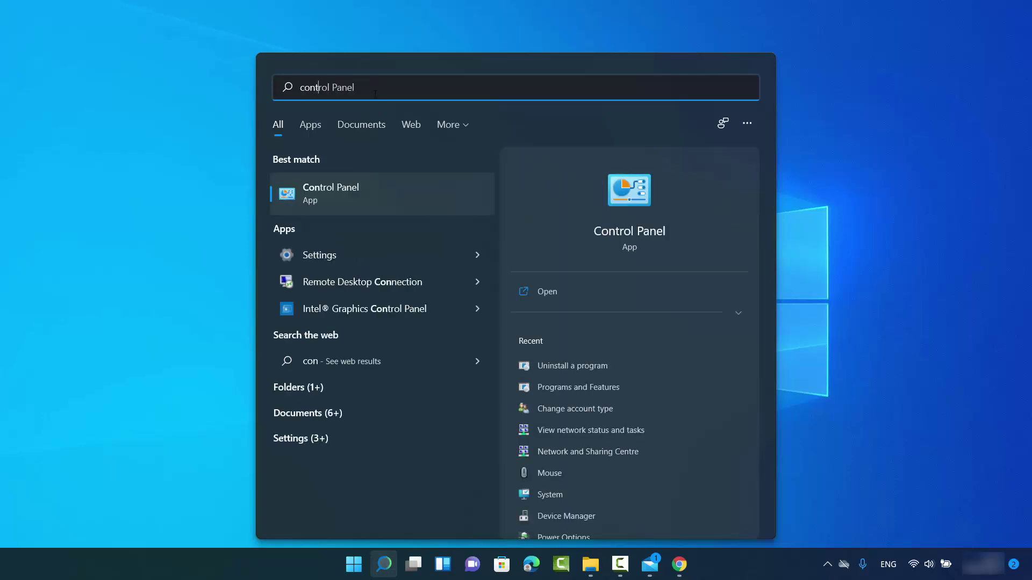
{"action": "left_click", "coordinate": [331, 195]}
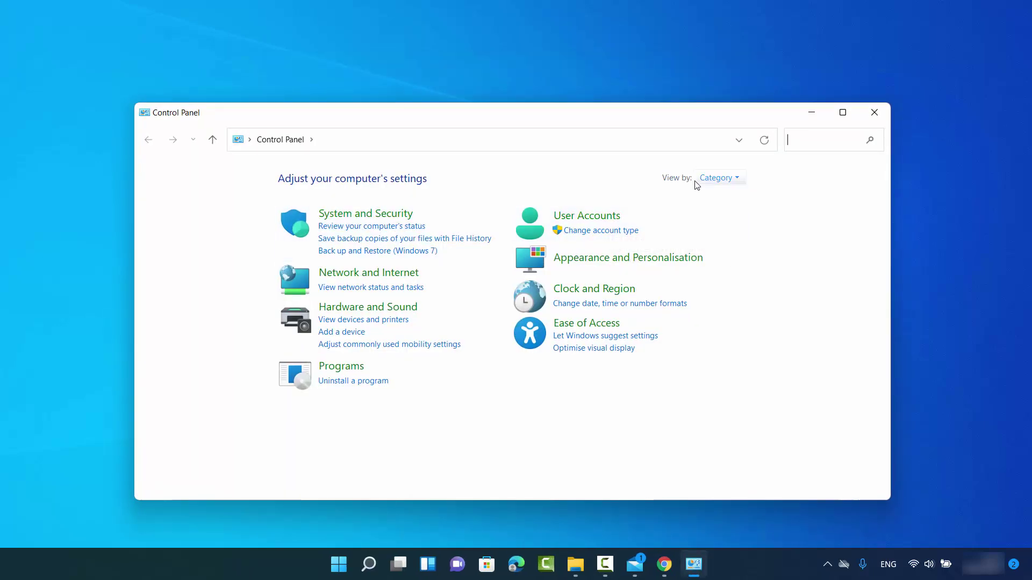
Keep Category view, open Change account type, and open User 2's Change an Account page
{"action": "left_click", "coordinate": [724, 184]}
{"action": "left_click", "coordinate": [722, 193]}
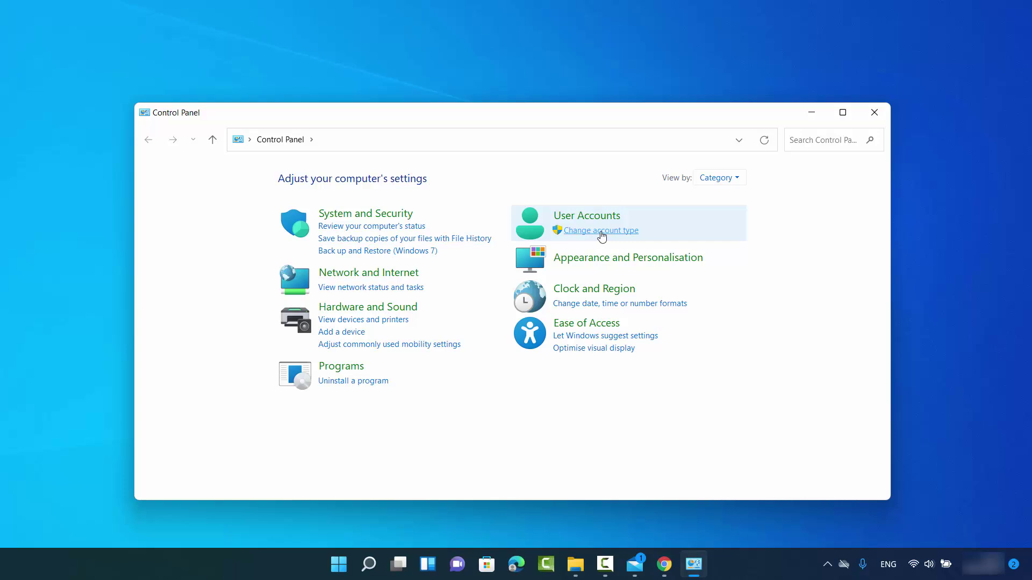
{"action": "left_click", "coordinate": [603, 232]}
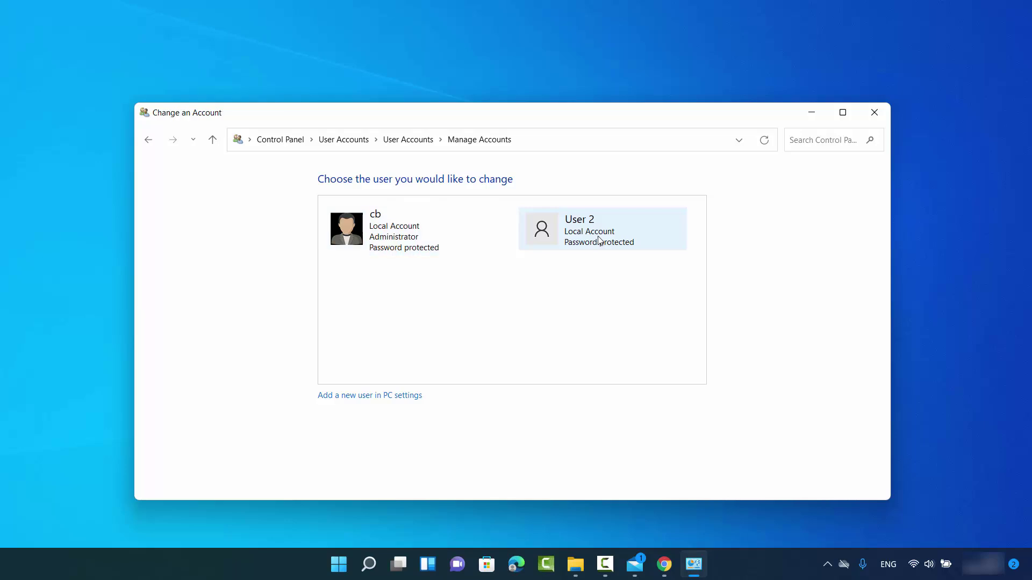
{"action": "left_click", "coordinate": [600, 240]}
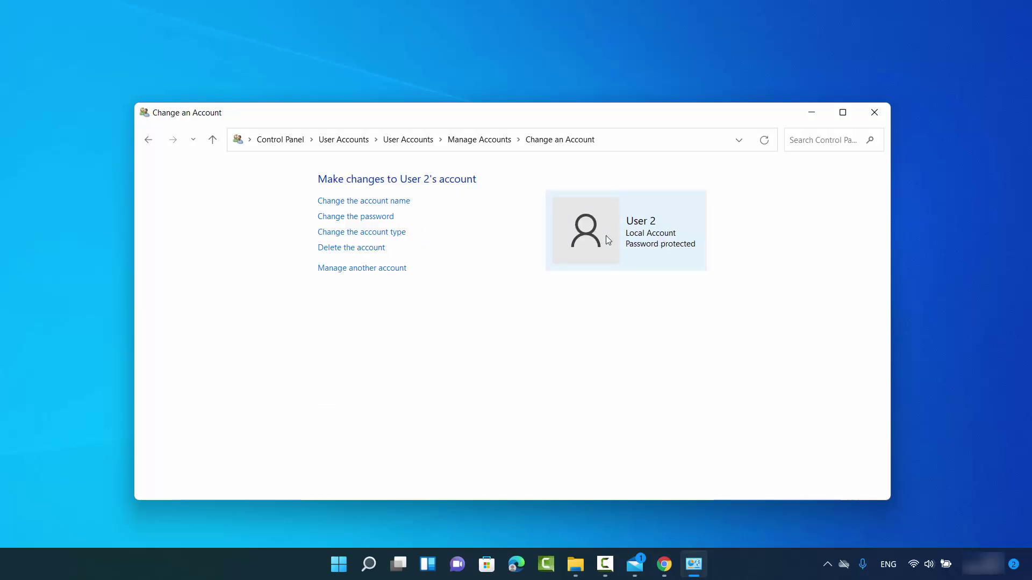
{"action": "left_click", "coordinate": [493, 146]}
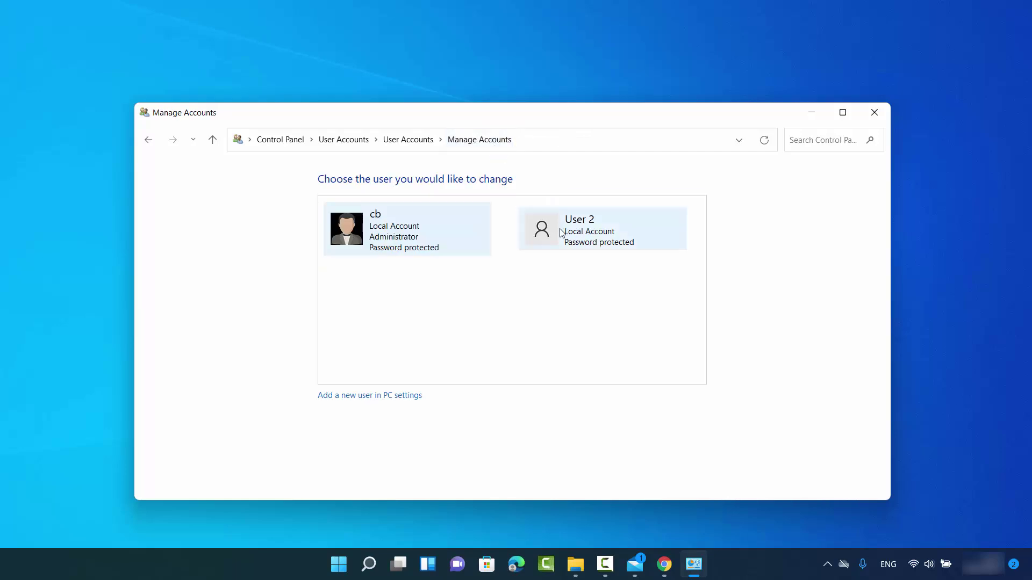
{"action": "left_click", "coordinate": [589, 234]}
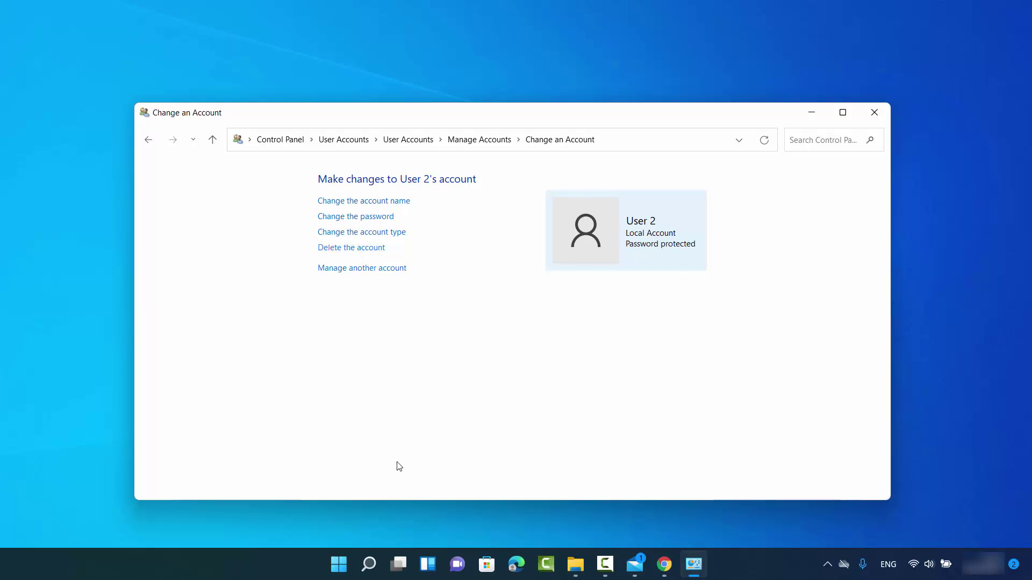
Launch Settings from the Start right-click menu and bring it forward by searching 'settings'
{"action": "right_click", "coordinate": [339, 569]}
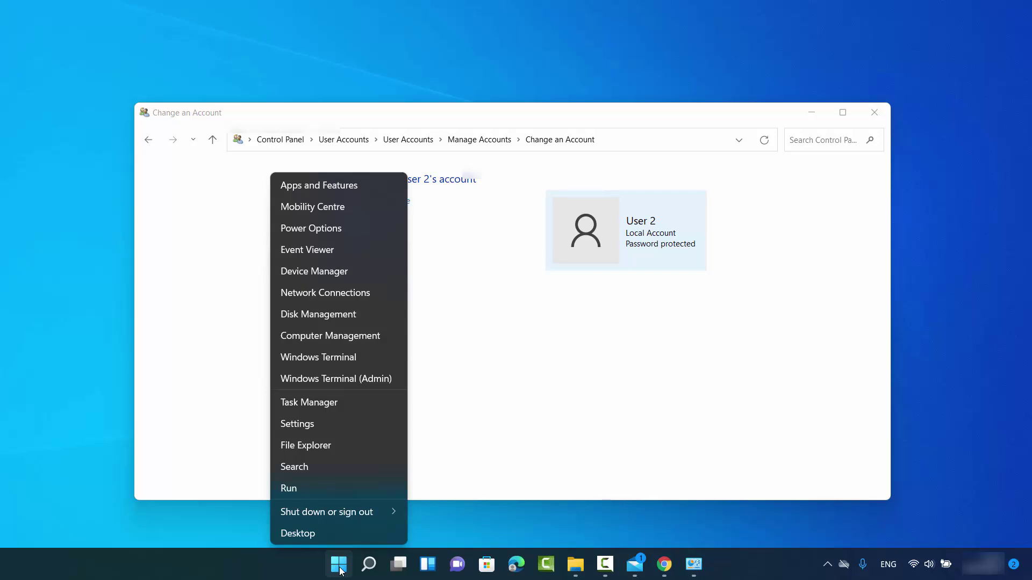
{"action": "left_click", "coordinate": [315, 425]}
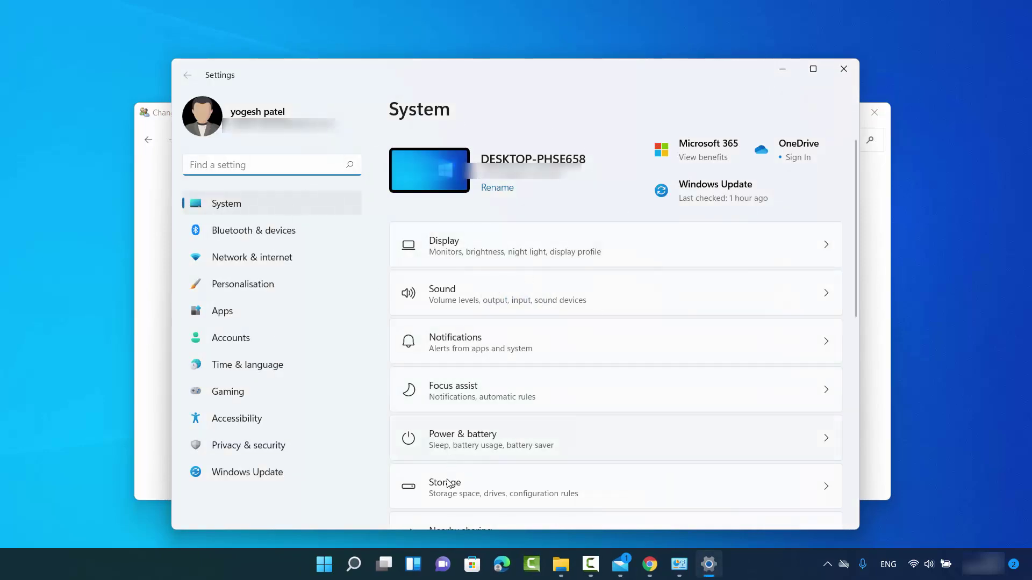
{"action": "left_click", "coordinate": [353, 566]}
{"action": "type", "text": "settings"}
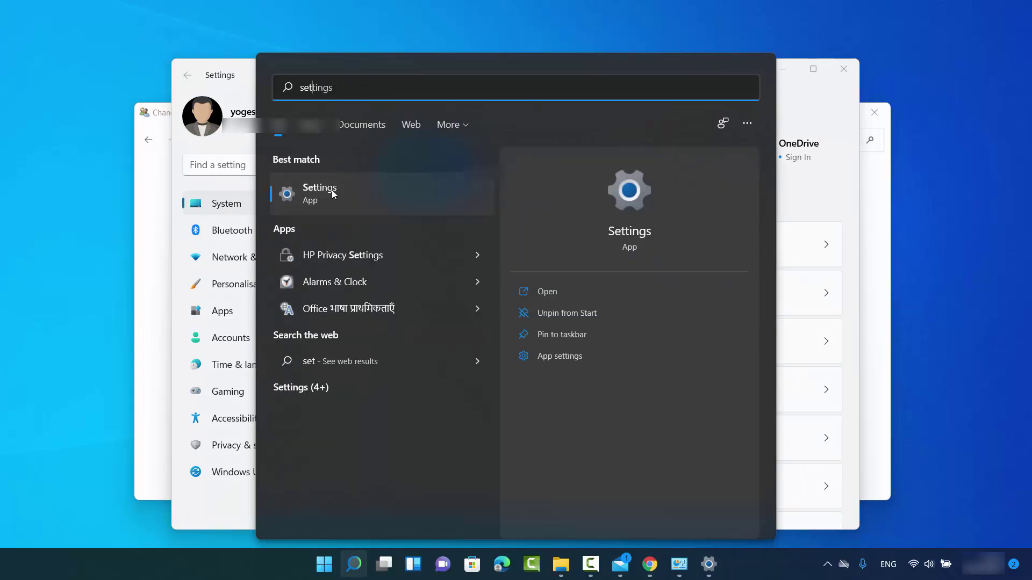
{"action": "left_click", "coordinate": [322, 192]}
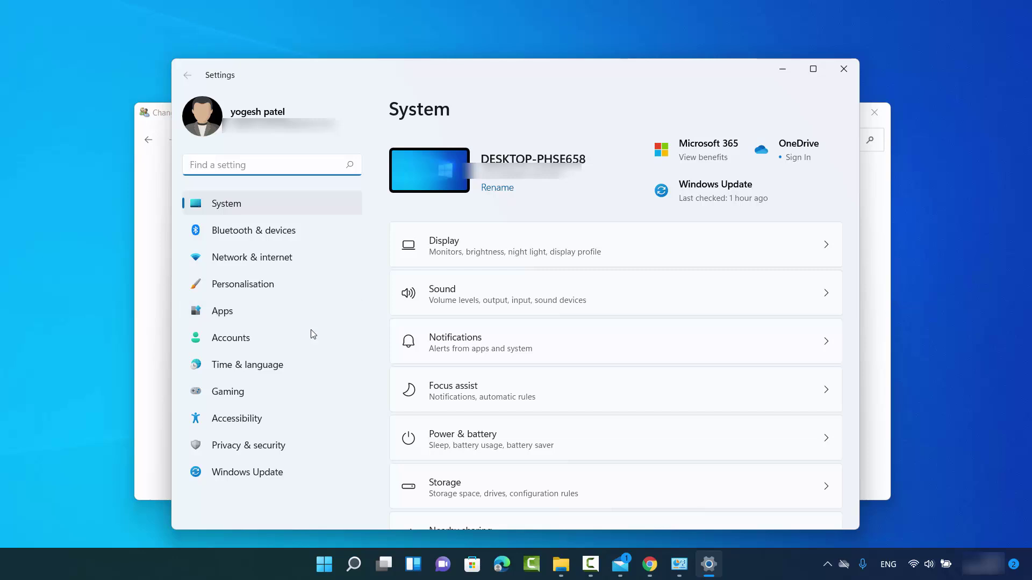
Go to Accounts > Family & other users and expand the User 2 entry
{"action": "left_click", "coordinate": [260, 340]}
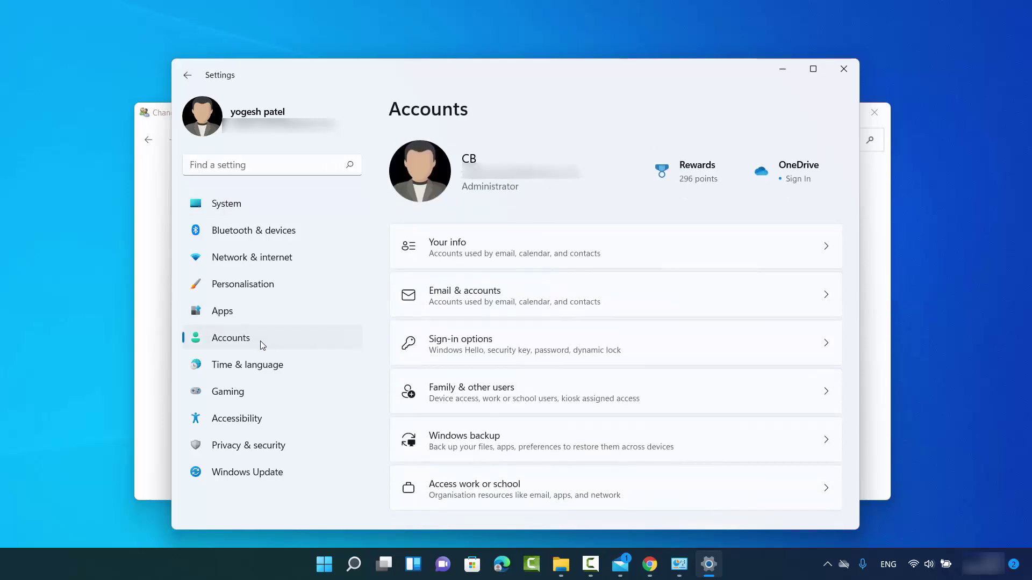
{"action": "left_click", "coordinate": [469, 402]}
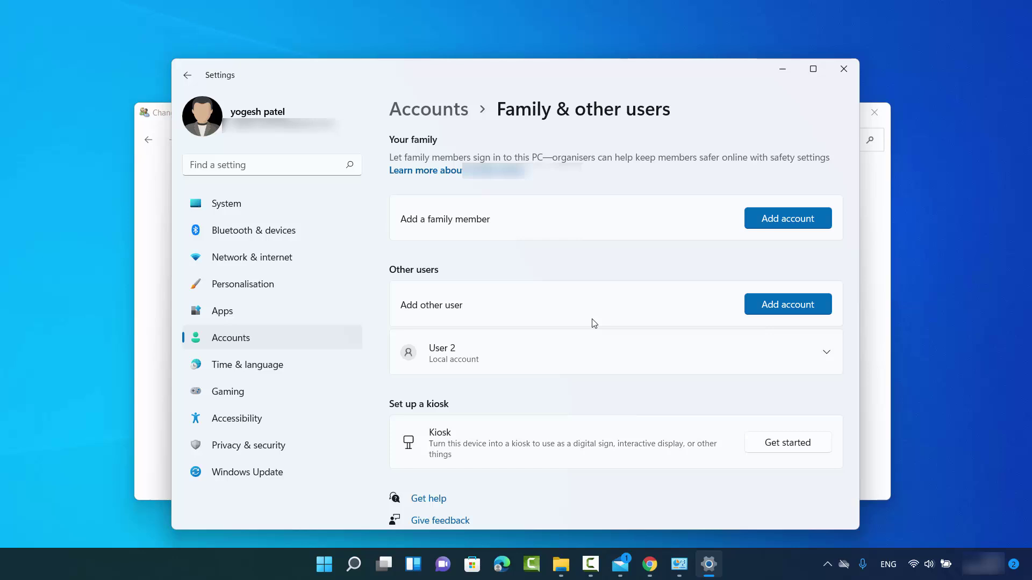
{"action": "left_click", "coordinate": [463, 359]}
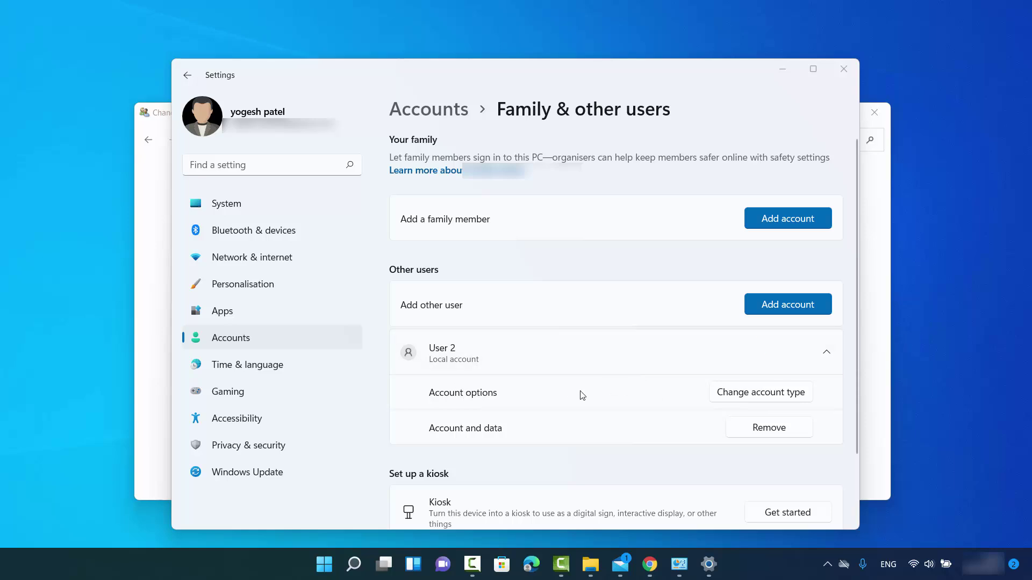
Remove User 2 and confirm Delete account and data
{"action": "left_click", "coordinate": [144, 391]}
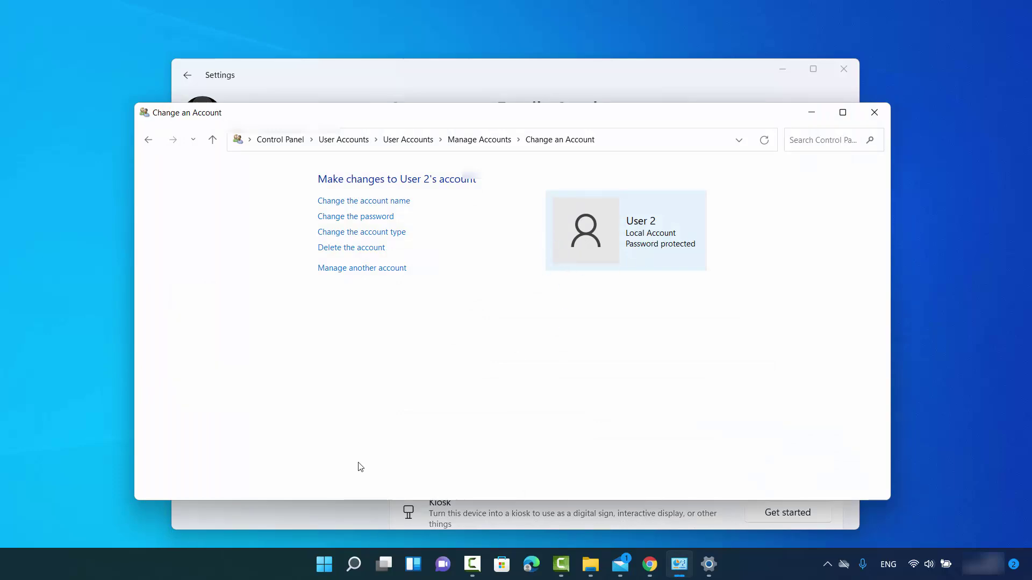
{"action": "left_click", "coordinate": [312, 514]}
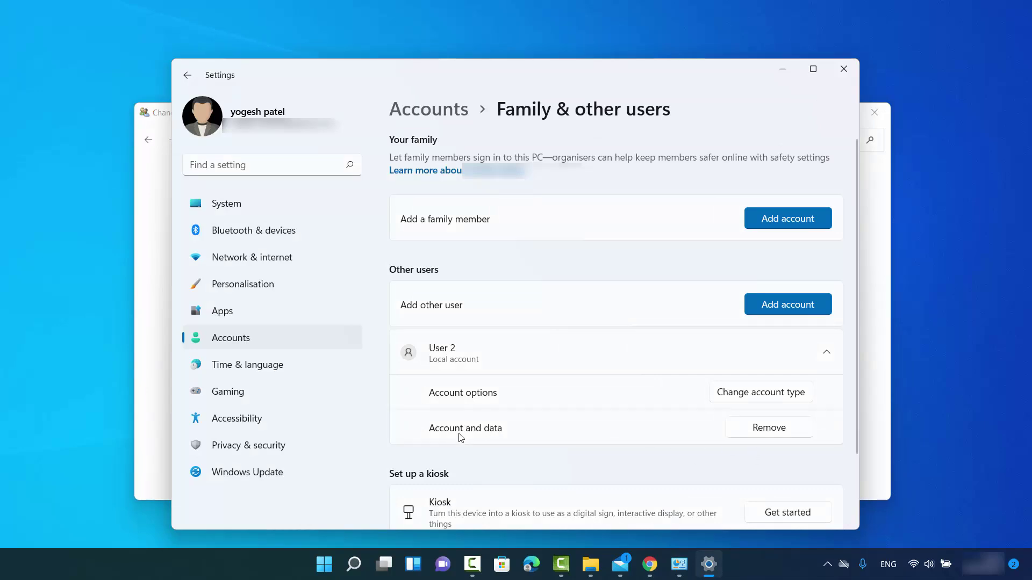
{"action": "left_click", "coordinate": [769, 433]}
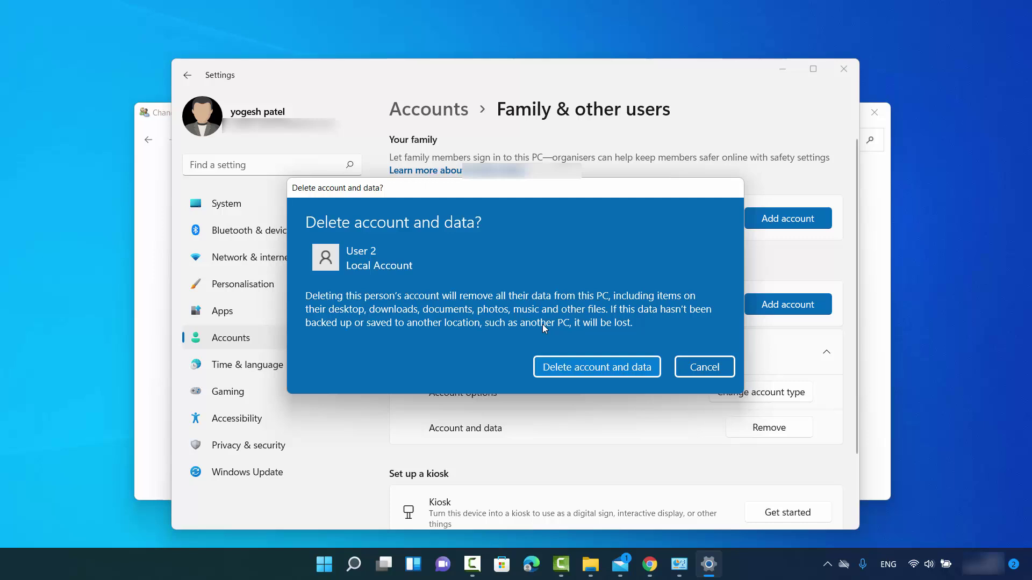
{"action": "left_click", "coordinate": [569, 367]}
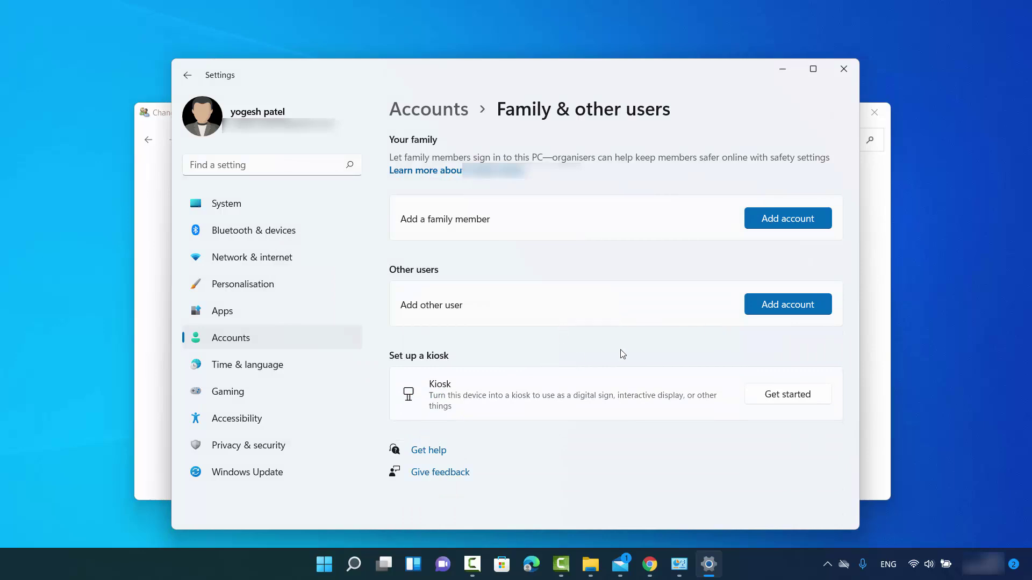
{"action": "left_click", "coordinate": [145, 347]}
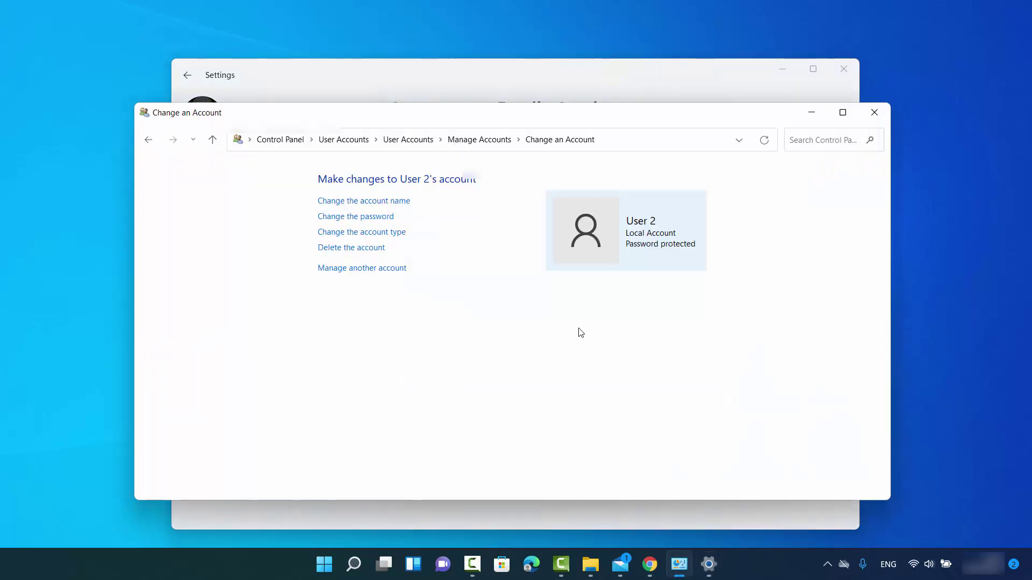
Close both windows, reopen Control Panel via search, and view the Manage Accounts list
{"action": "left_click", "coordinate": [873, 114]}
{"action": "left_click", "coordinate": [838, 71]}
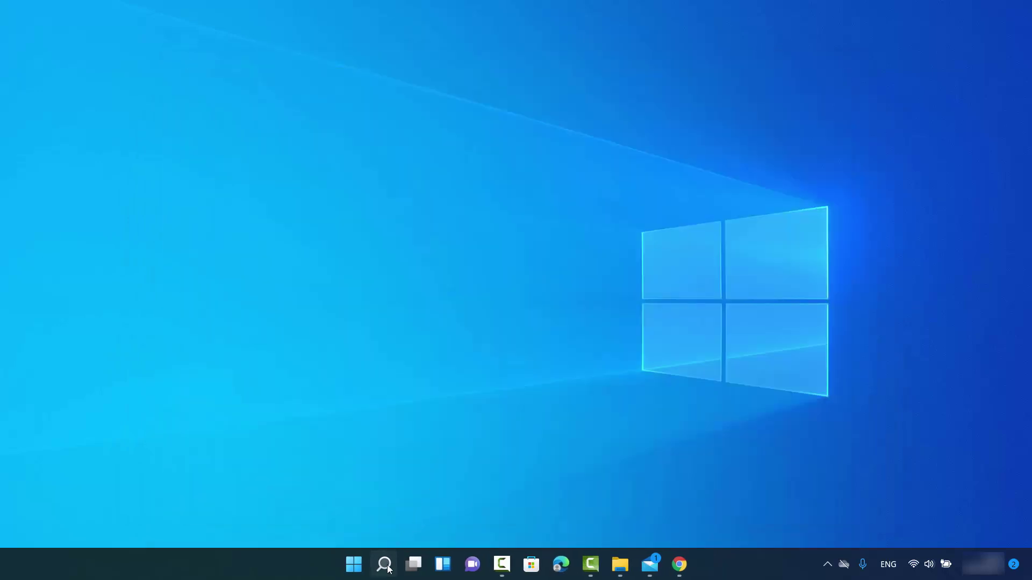
{"action": "left_click", "coordinate": [387, 567]}
{"action": "type", "text": "control Panel"}
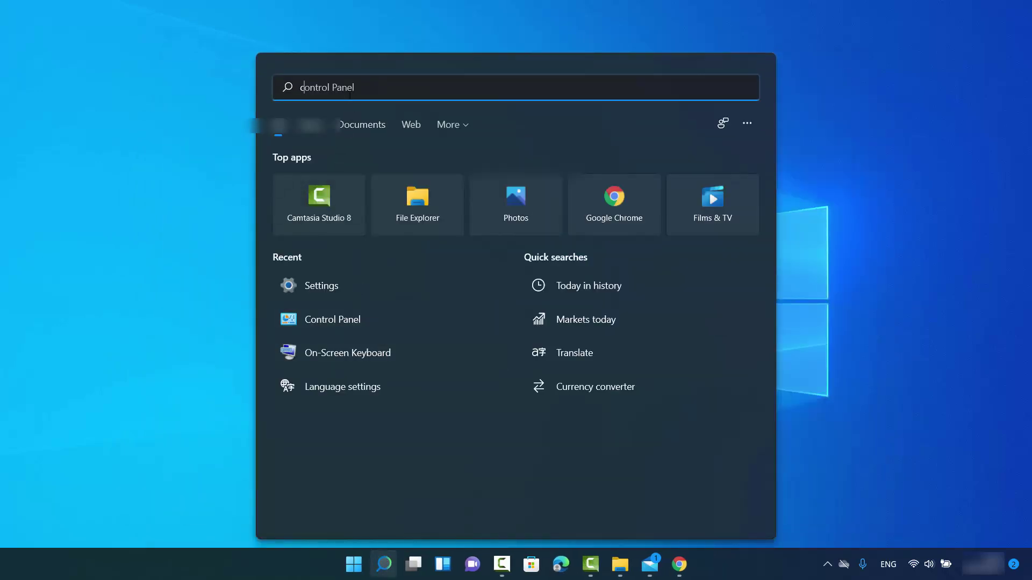
{"action": "type", "text": "co"}
{"action": "left_click", "coordinate": [334, 191]}
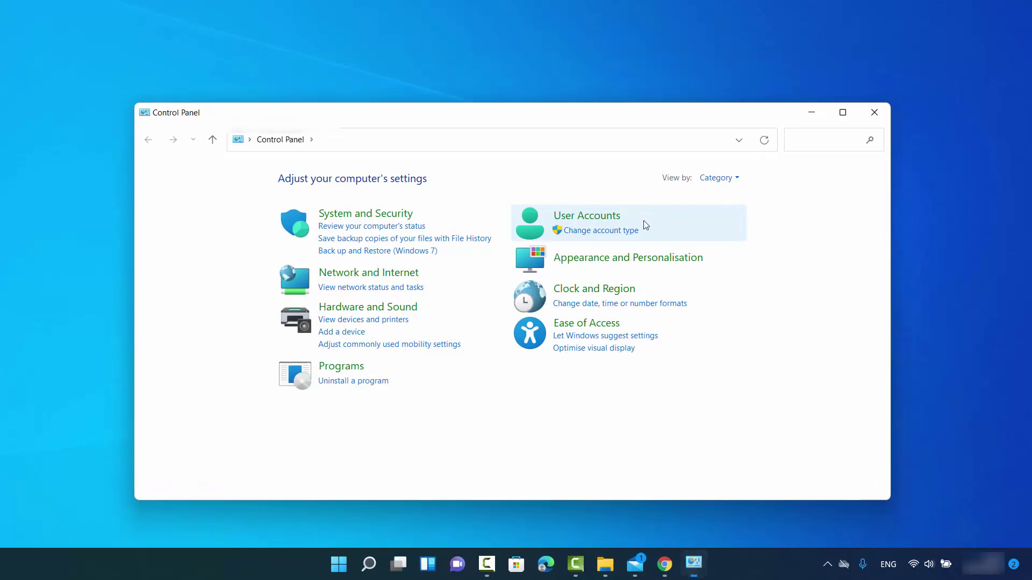
{"action": "left_click", "coordinate": [602, 235]}
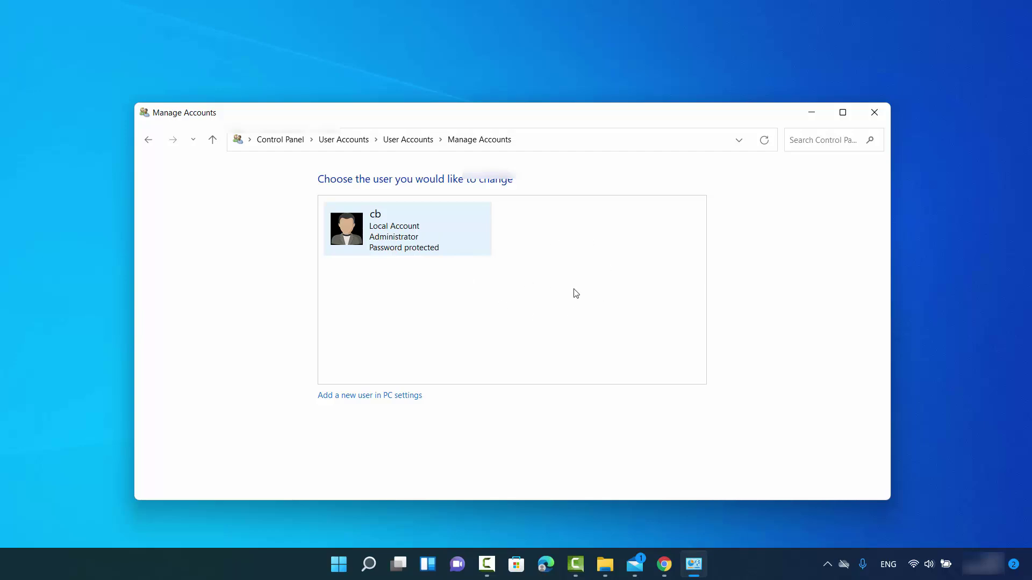
{"action": "left_click", "coordinate": [339, 563]}
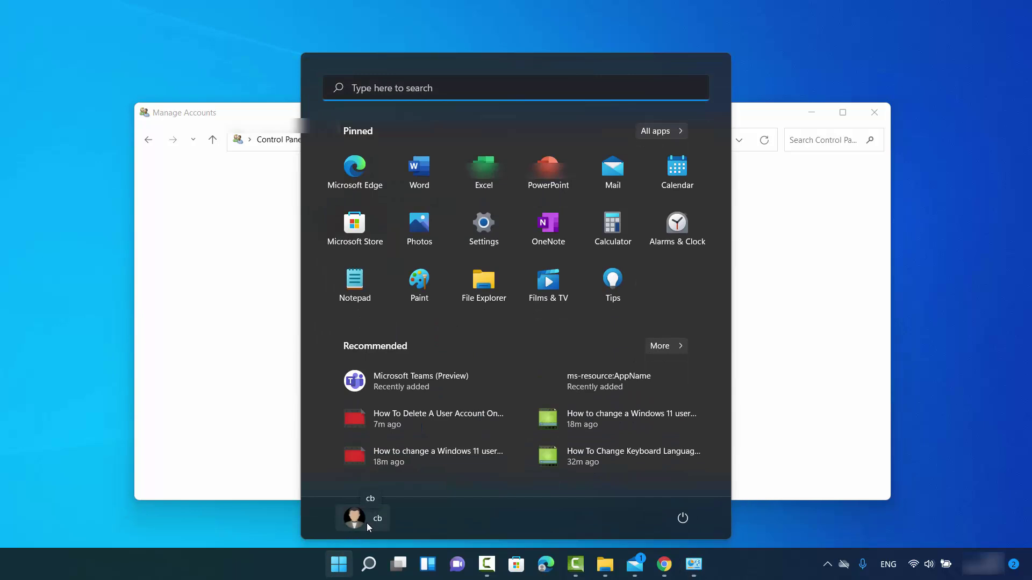
Dismiss the signed-in account options and close Start, returning to Manage Accounts
{"action": "left_click", "coordinate": [367, 524]}
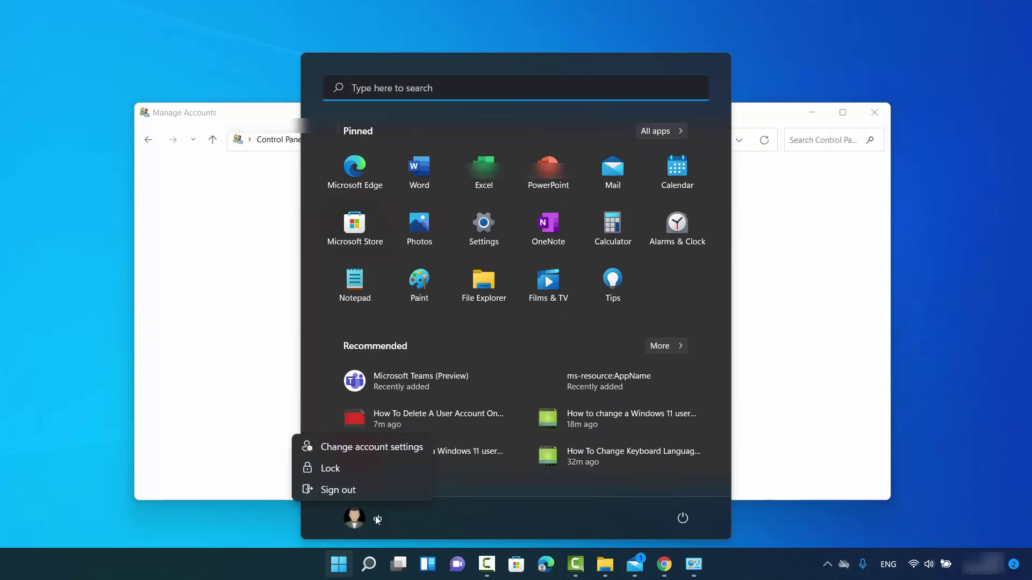
{"action": "key", "text": "Escape"}
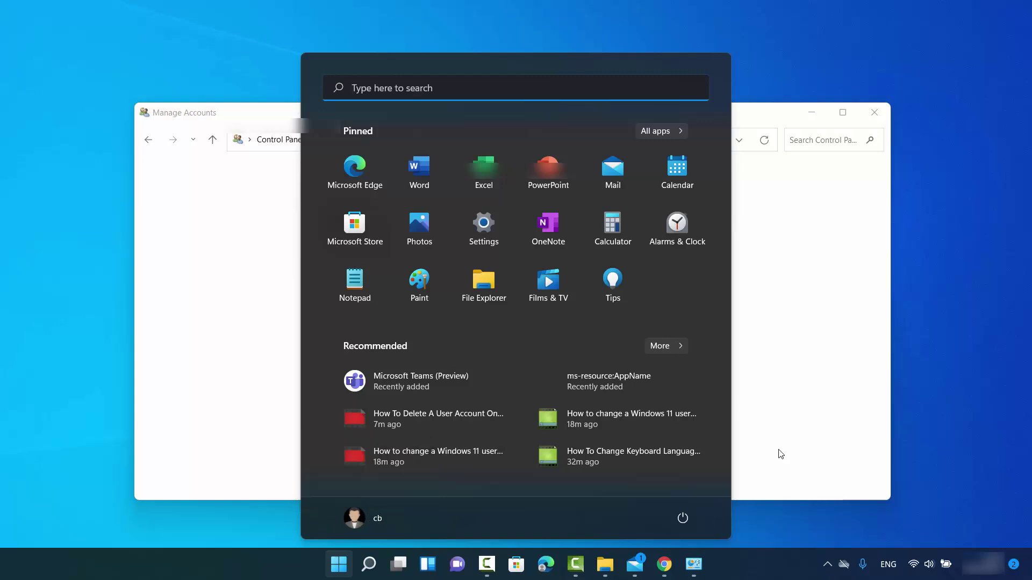
{"action": "left_click", "coordinate": [780, 435]}
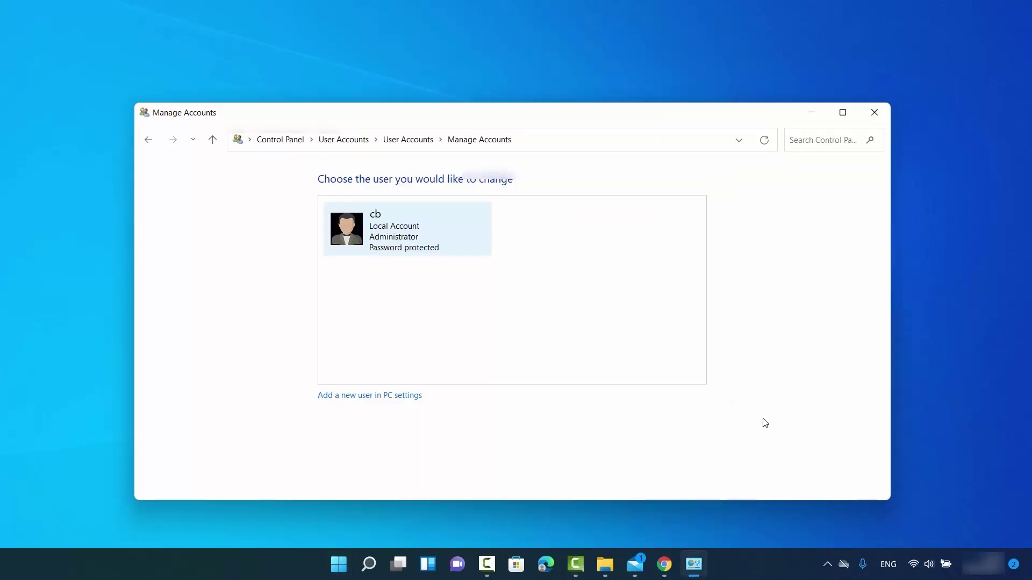
{"action": "left_click", "coordinate": [727, 520]}
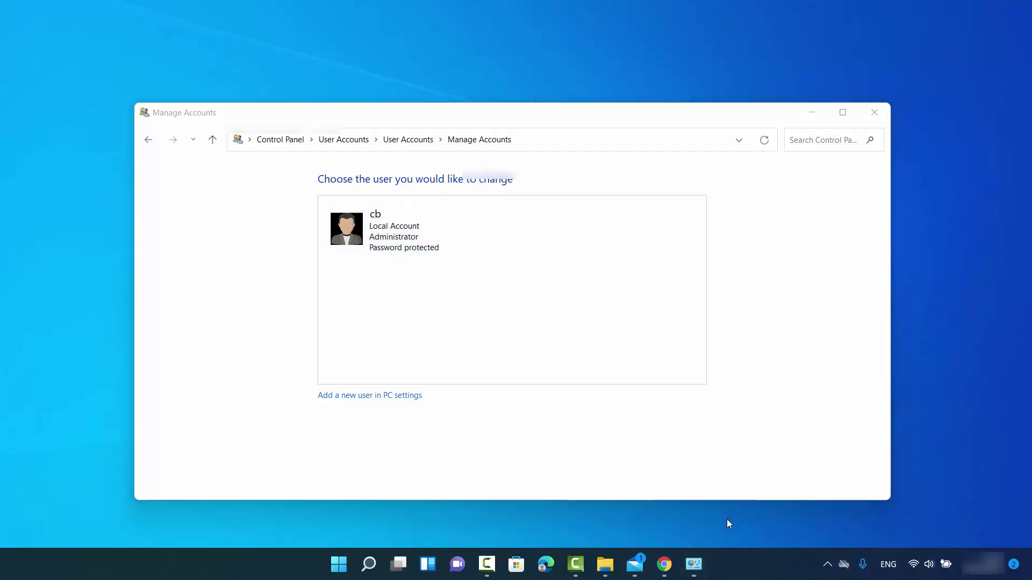